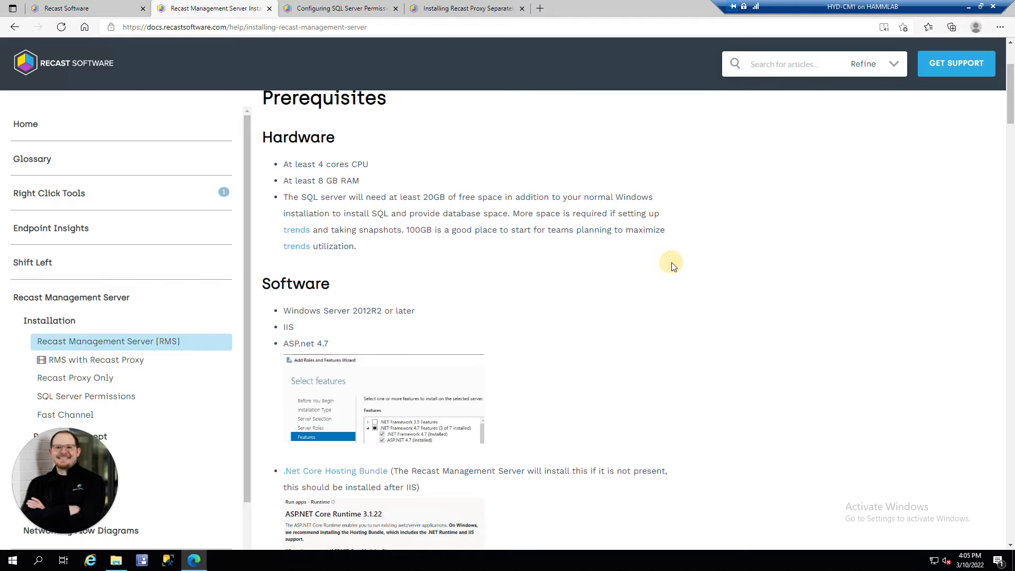
# Step: Return to the Recast portal downloads tab and open the Downloads folder holding the 4.8.2110 installer
pyautogui.scroll(-3, 677, 264)
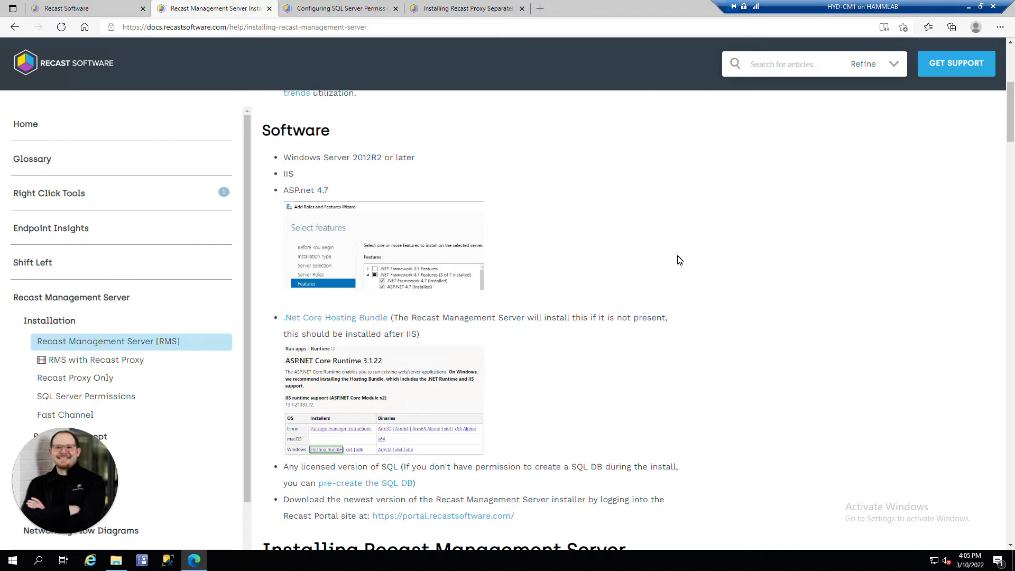
pyautogui.scroll(-1, 672, 238)
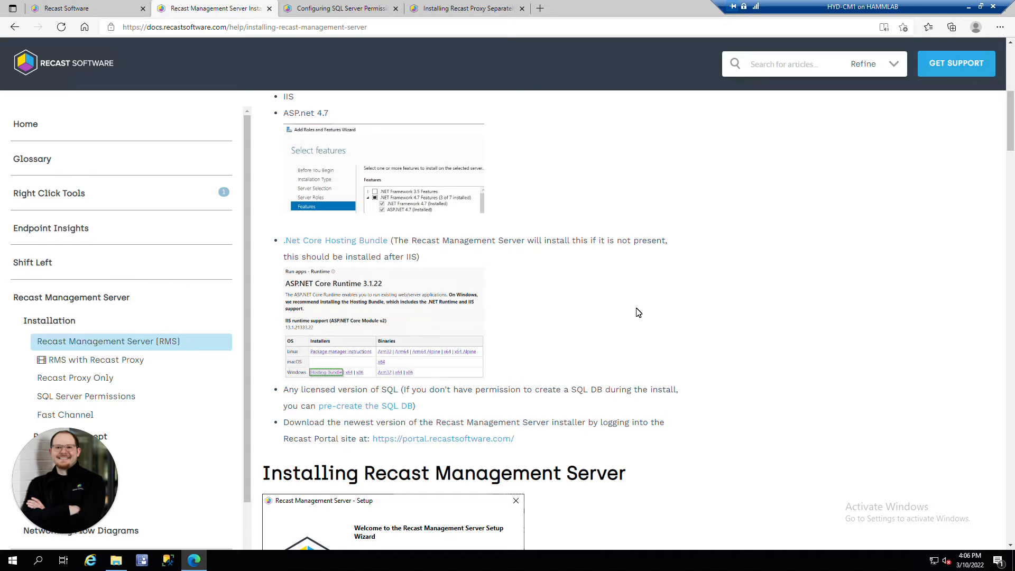
pyautogui.scroll(-1, 648, 307)
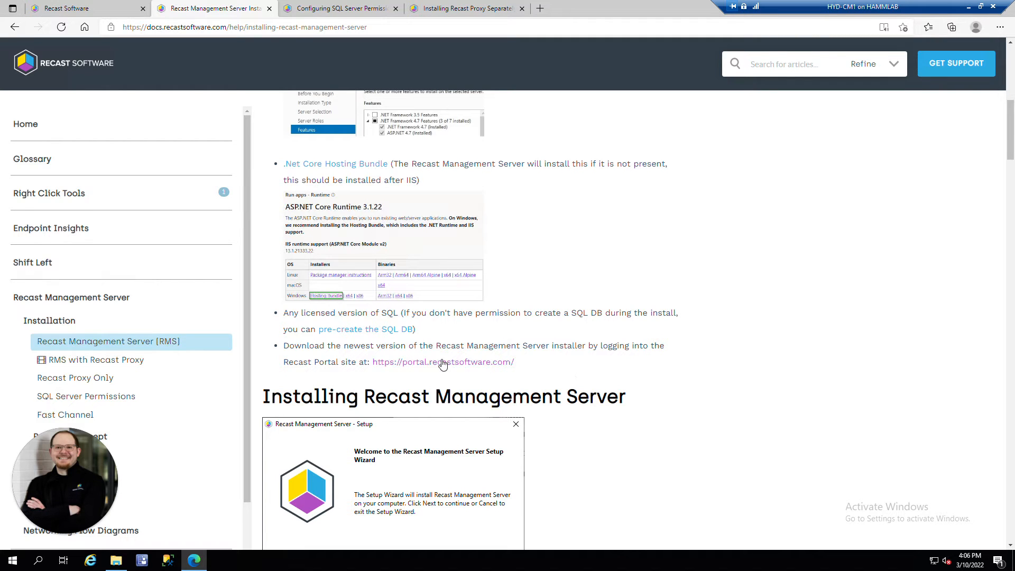
pyautogui.click(101, 12)
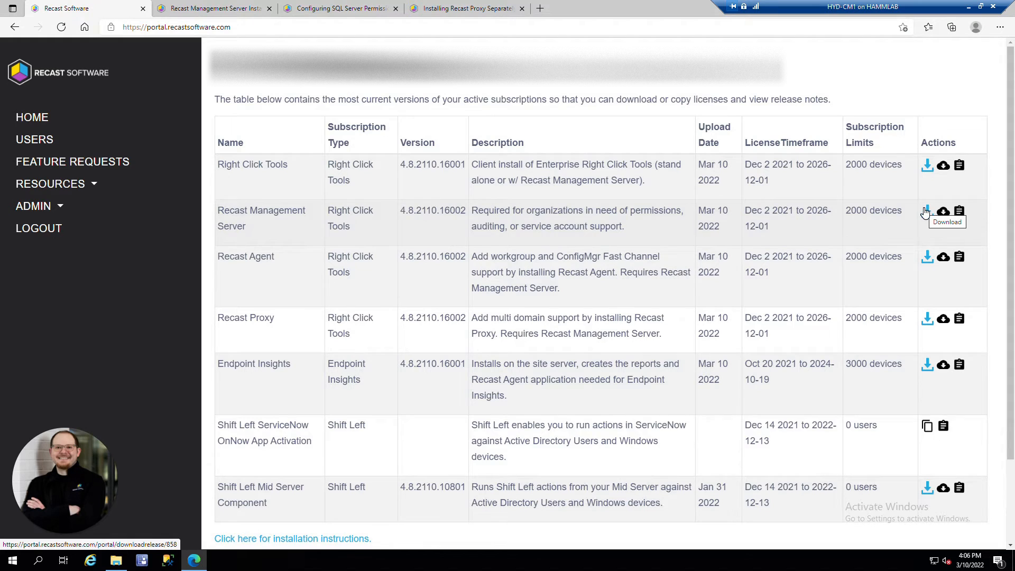
pyautogui.click(116, 561)
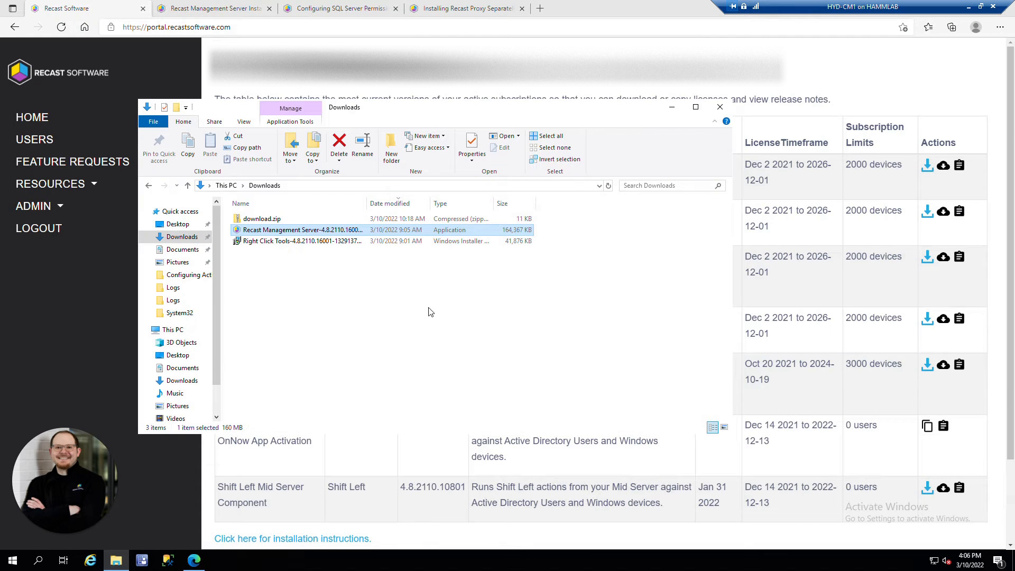
# Step: Launch the Recast Management Server installer and accept IIS server CM1.corp.contoso.com on port 444
pyautogui.doubleClick(339, 230)
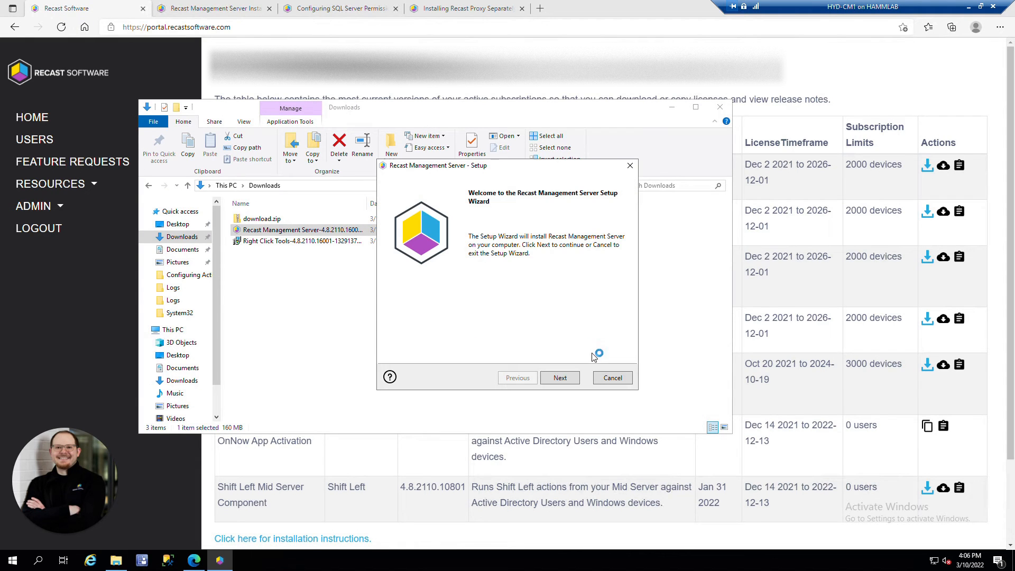
pyautogui.click(560, 378)
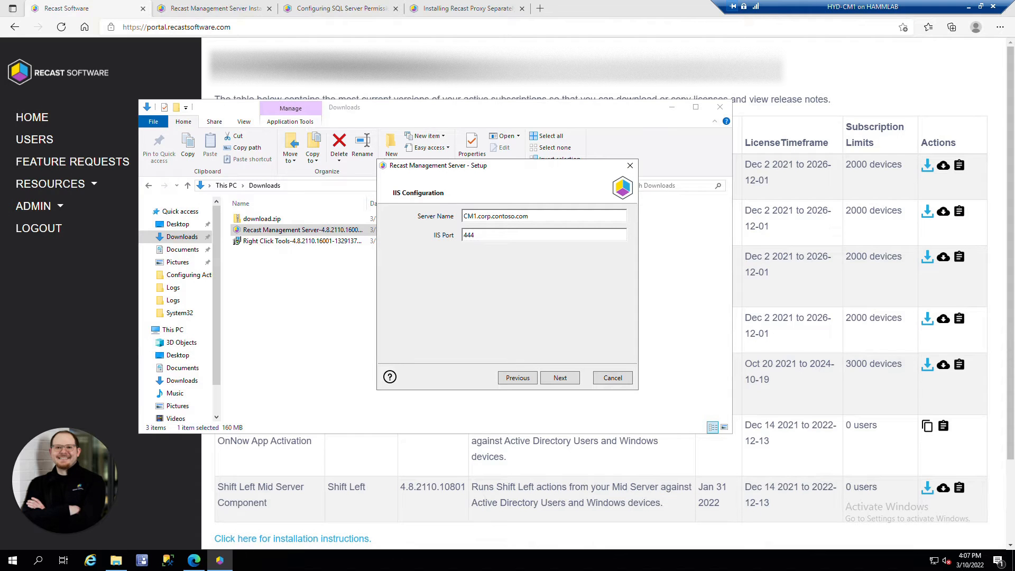
pyautogui.click(574, 379)
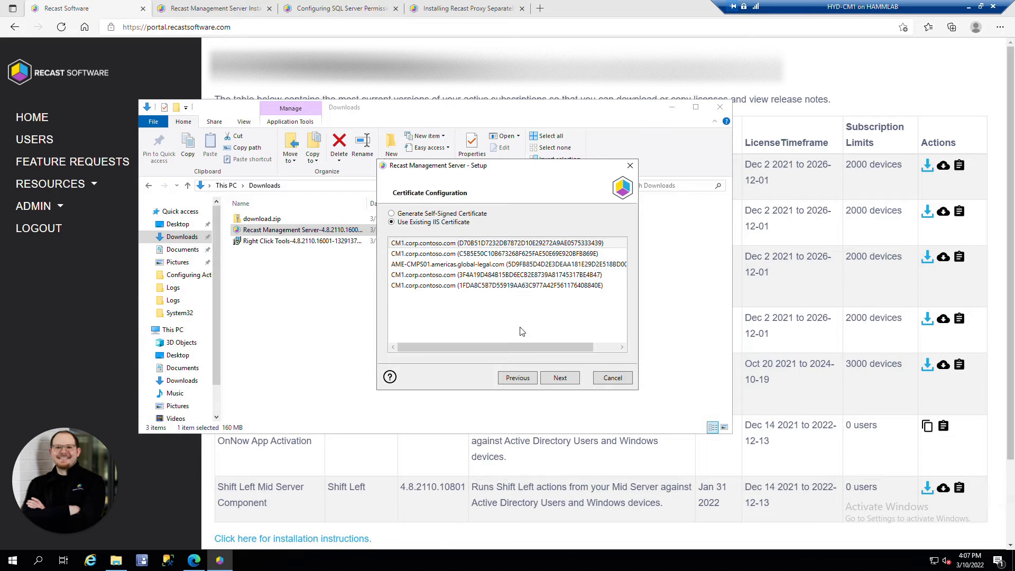
# Step: Choose a self-signed certificate, then set SQL server cm1.corp.contoso.com port 1433 and test the connection
pyautogui.click(391, 213)
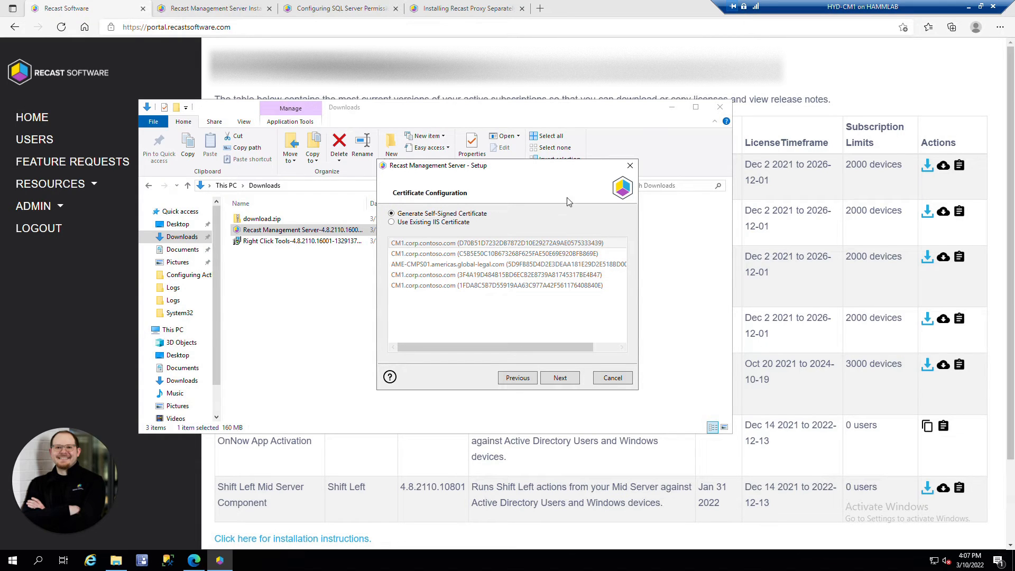
pyautogui.click(564, 378)
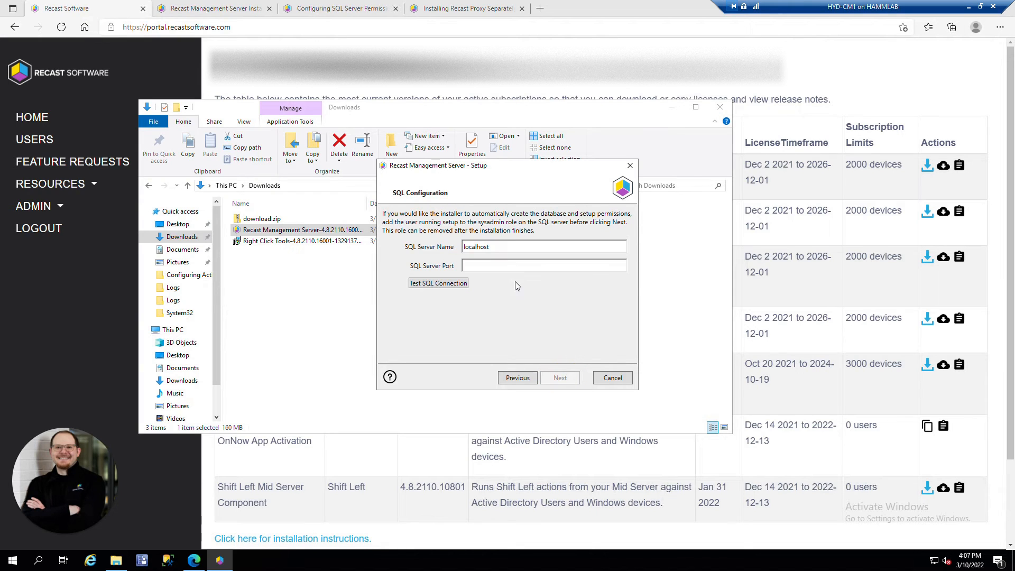
pyautogui.moveTo(505, 247); pyautogui.dragTo(374, 242)
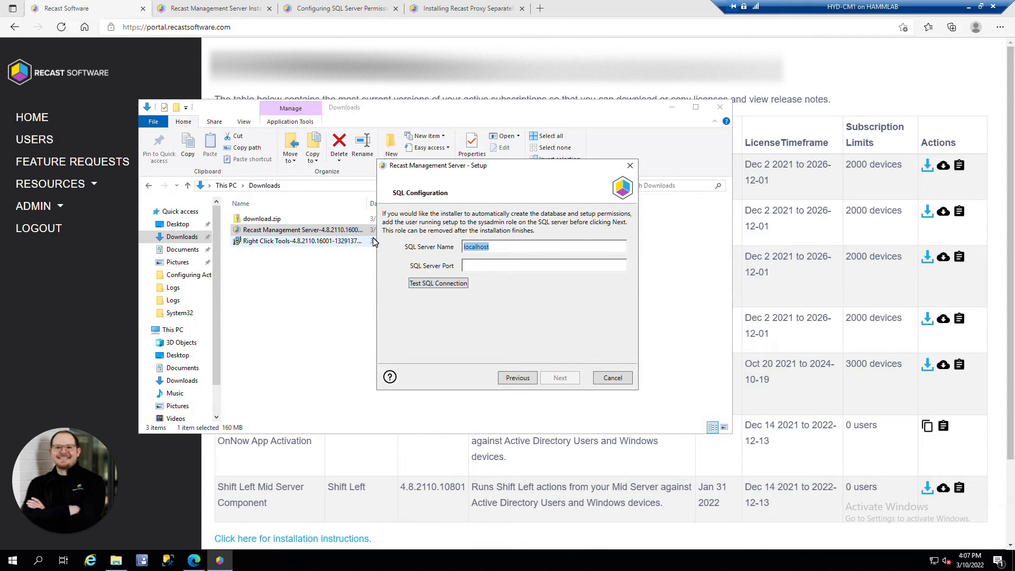
pyautogui.press('BackSpace')
pyautogui.write('cm1.corp.contoso.com')
pyautogui.click(497, 265)
pyautogui.write('1433')
pyautogui.click(456, 286)
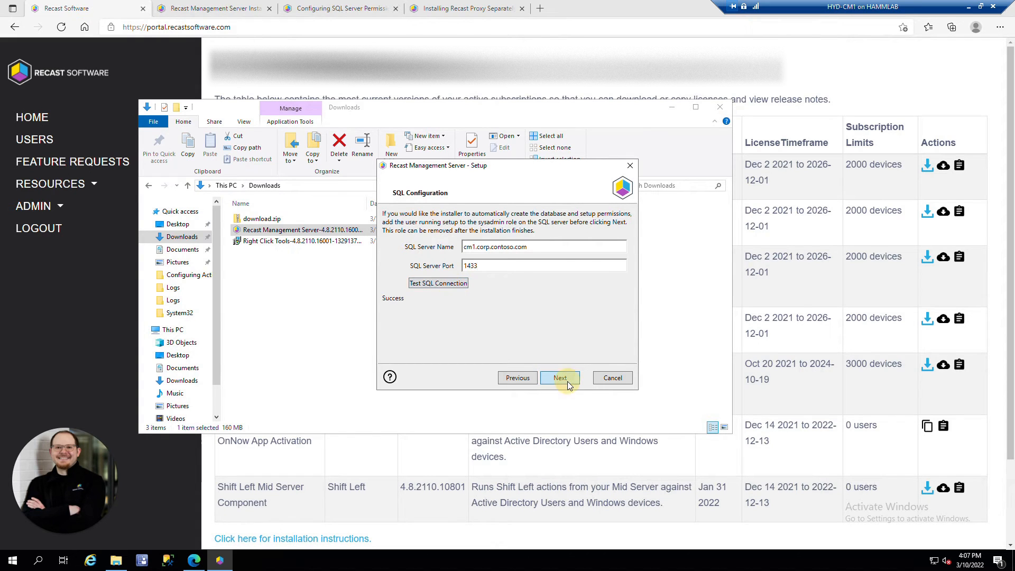
pyautogui.click(567, 382)
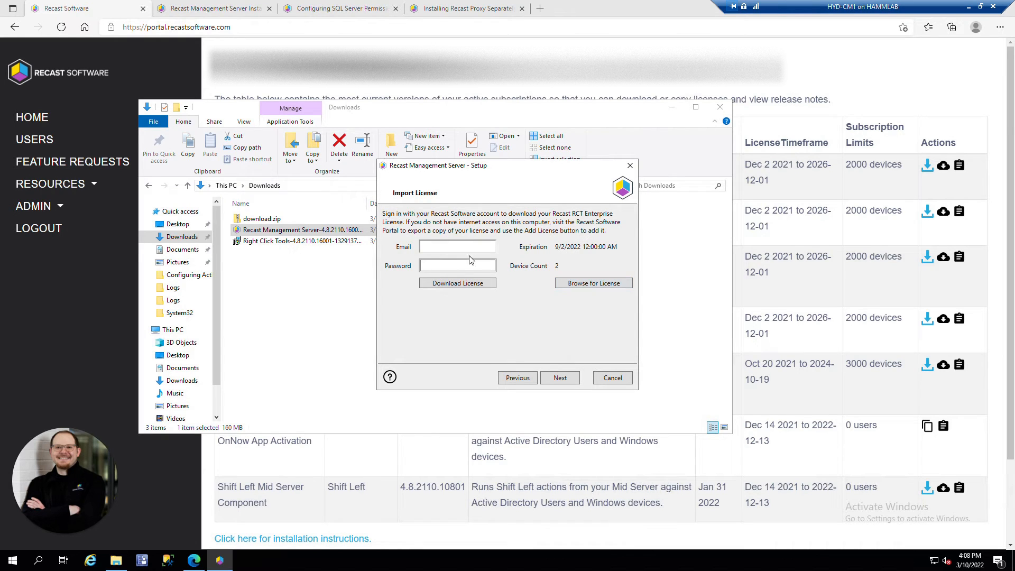
# Step: Enter the Recast account e-mail and password and download the license
pyautogui.click(454, 247)
pyautogui.press('Tab')
pyautogui.write('••••••••••••')
pyautogui.click(490, 283)
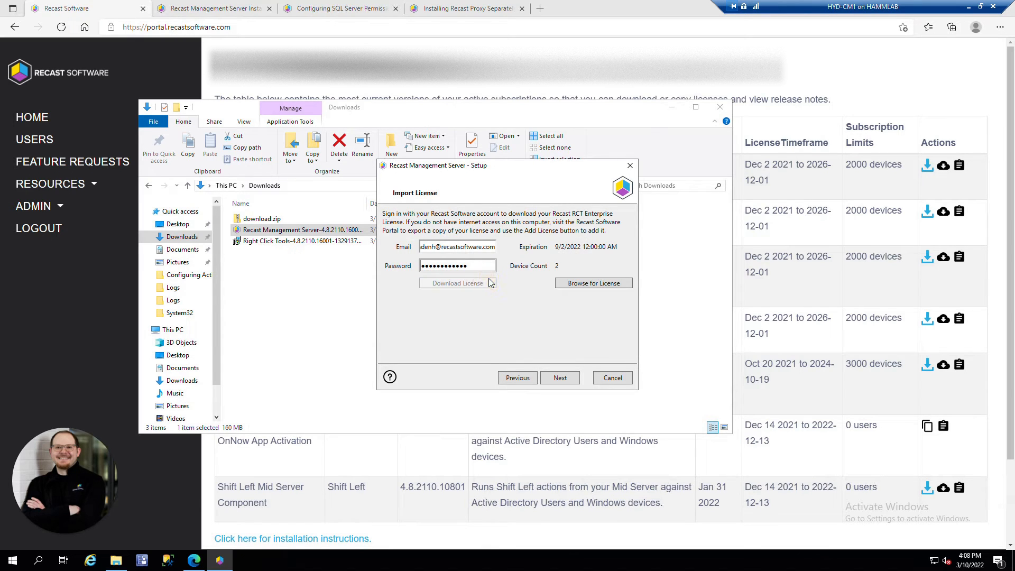
# Step: Move to Proxy Configuration and toggle the Do Not Install Recast Proxy option
pyautogui.click(573, 378)
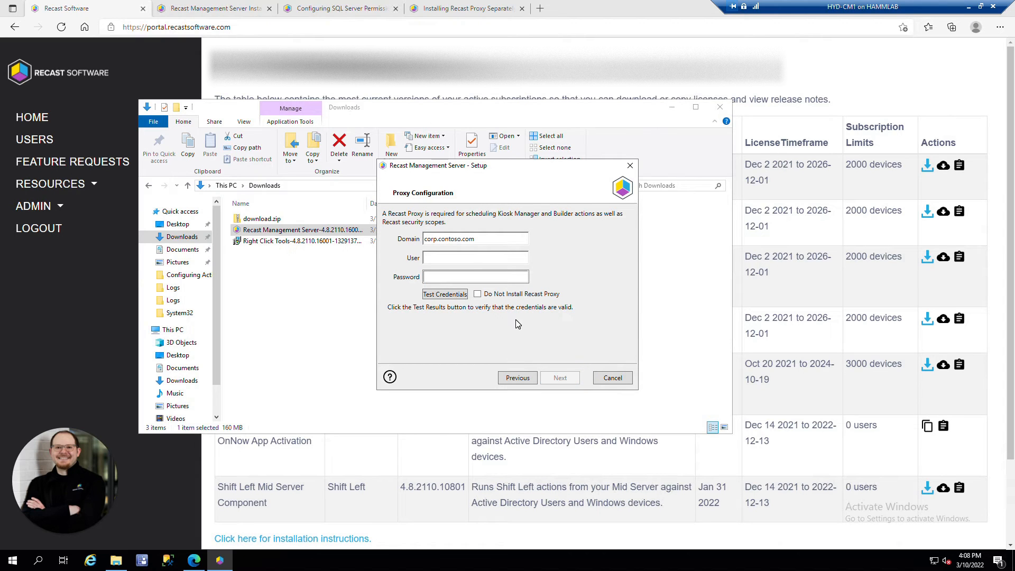
pyautogui.click(478, 295)
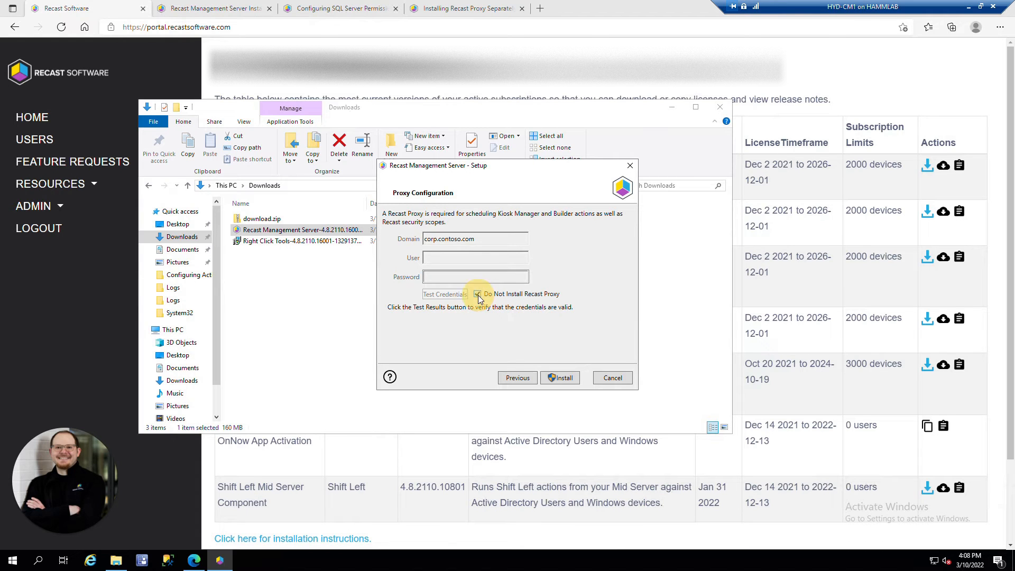
pyautogui.click(478, 294)
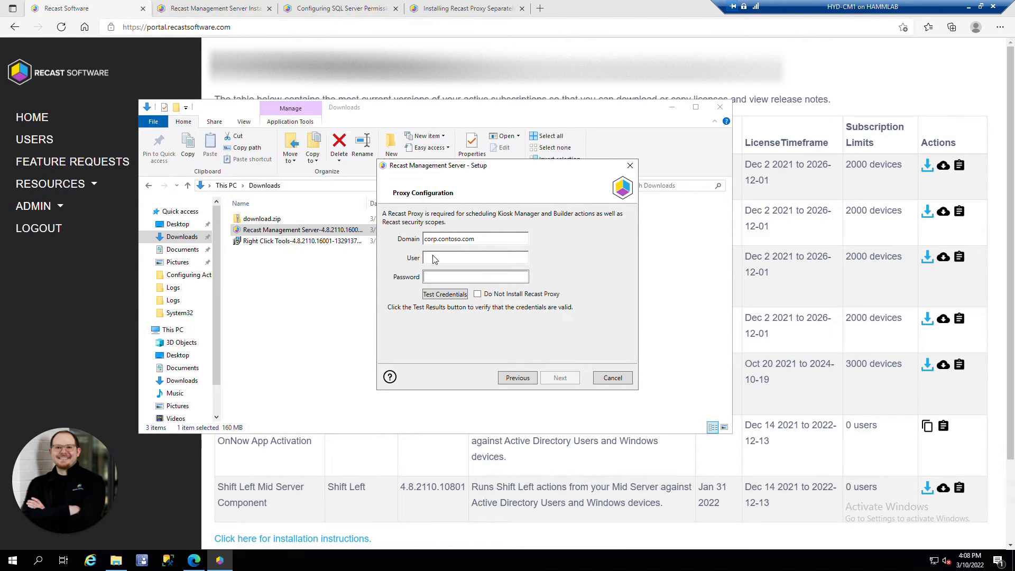
# Step: Read the proxy service account permission requirements in the Installing Recast Proxy Separately article
pyautogui.click(464, 11)
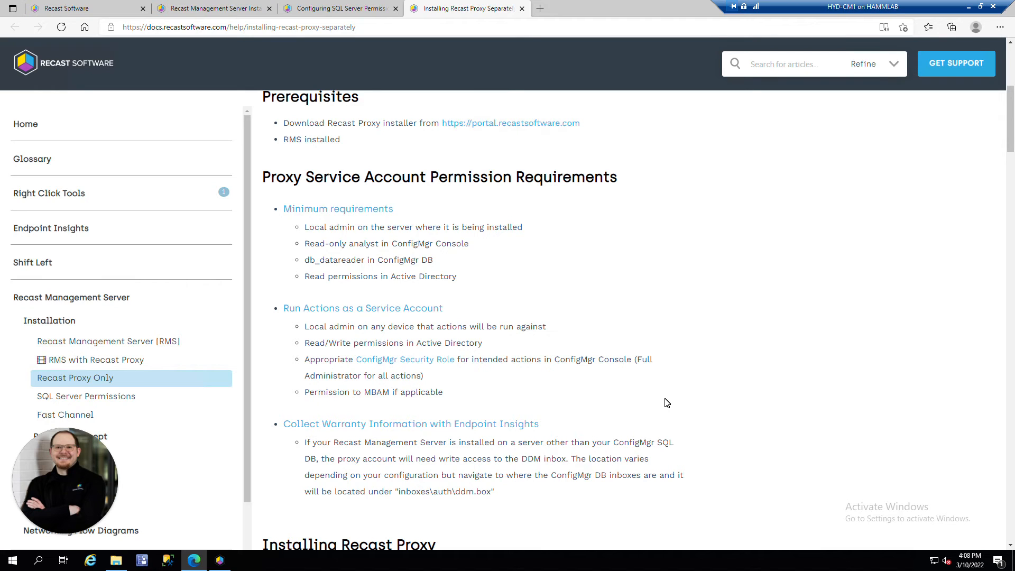
pyautogui.click(603, 259)
pyautogui.scroll(-1, 545, 262)
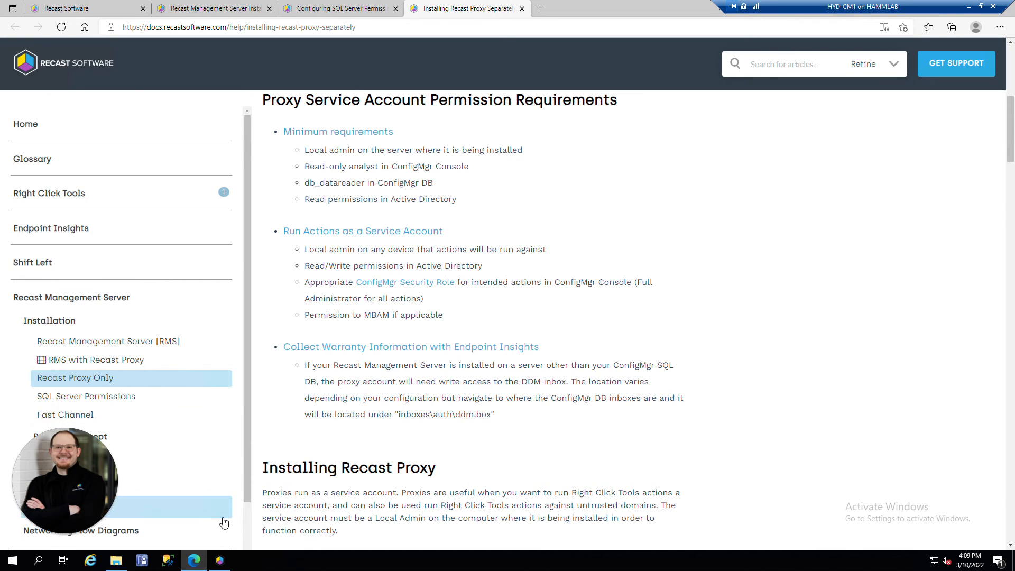
# Step: Enter LabAdmin and its password as the proxy service account and test the credentials
pyautogui.click(220, 560)
pyautogui.click(449, 257)
pyautogui.write('L')
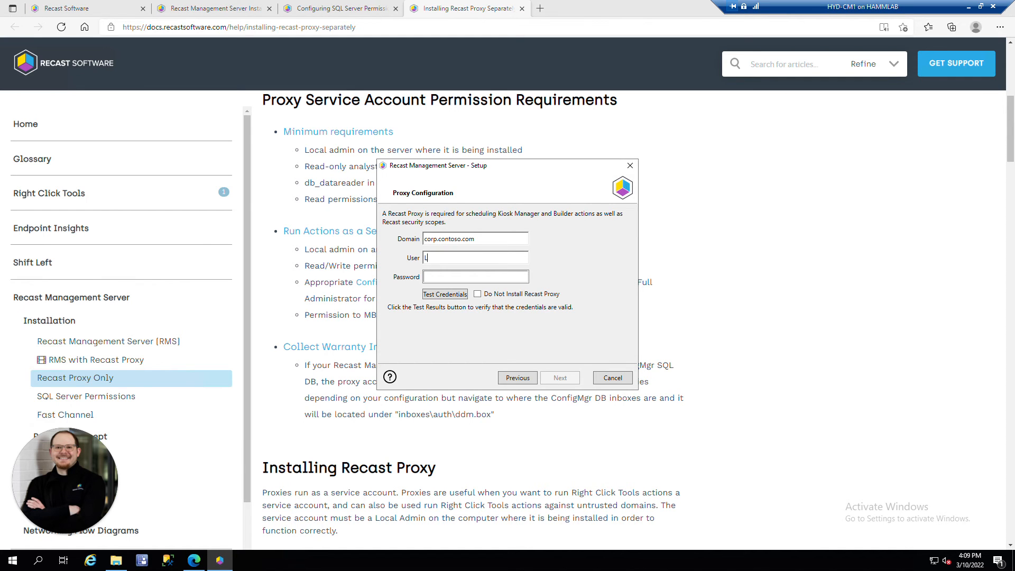
pyautogui.write('abAdmin')
pyautogui.press('Tab')
pyautogui.write('********')
pyautogui.click(450, 294)
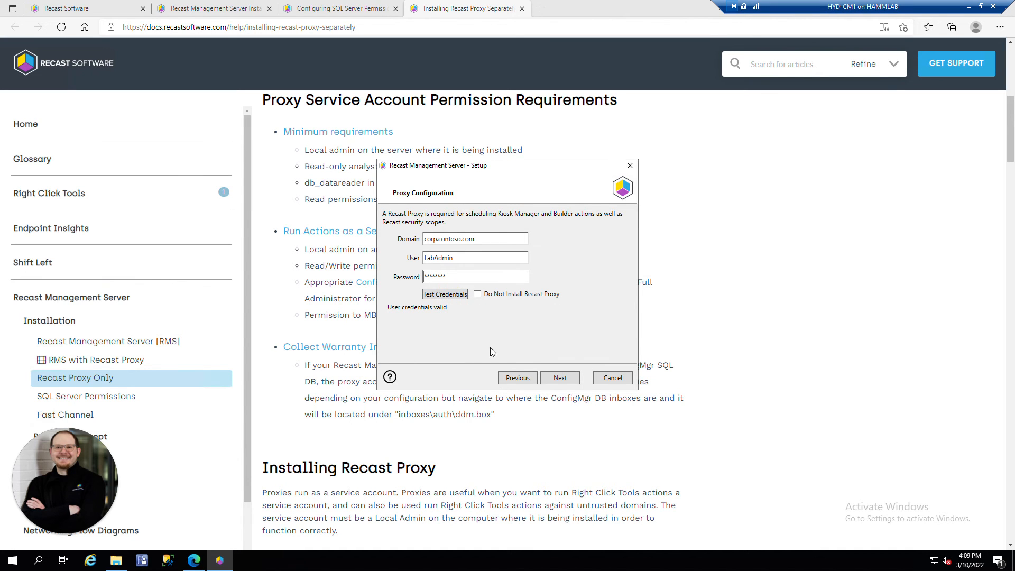
# Step: Test the domain connection to corp.contoso.com and continue to Configuration Manager settings
pyautogui.click(559, 380)
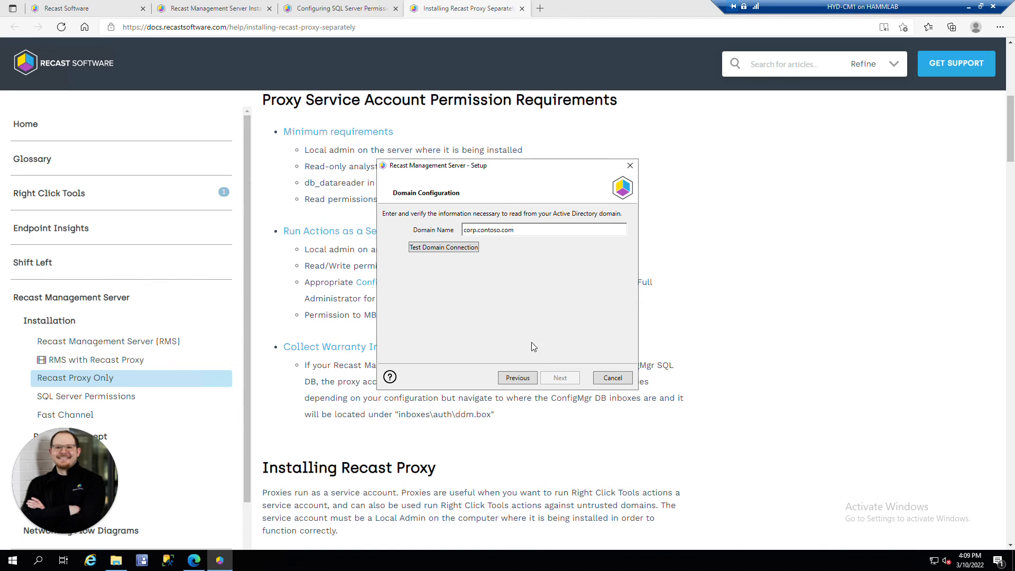
pyautogui.click(519, 230)
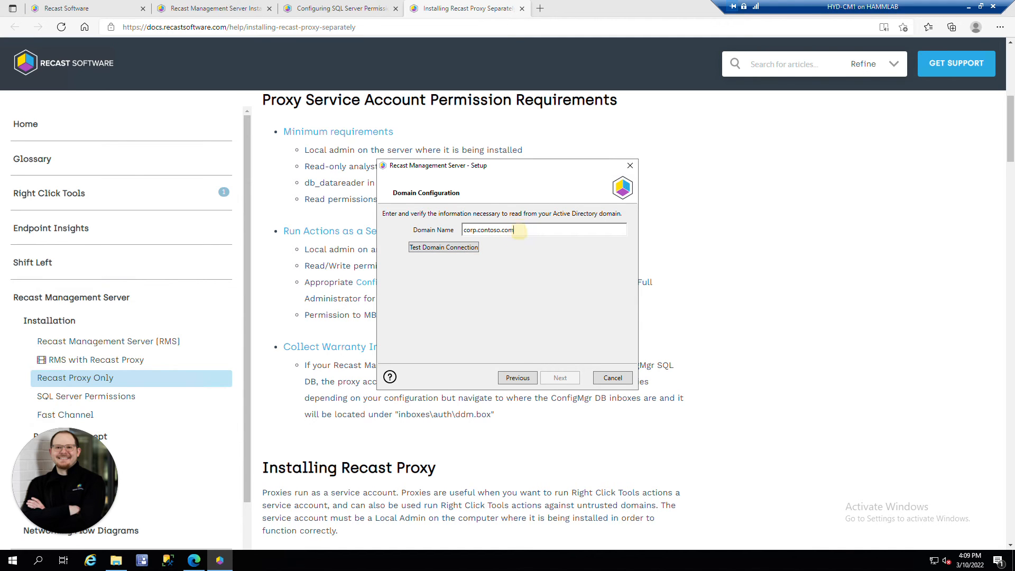
pyautogui.click(452, 249)
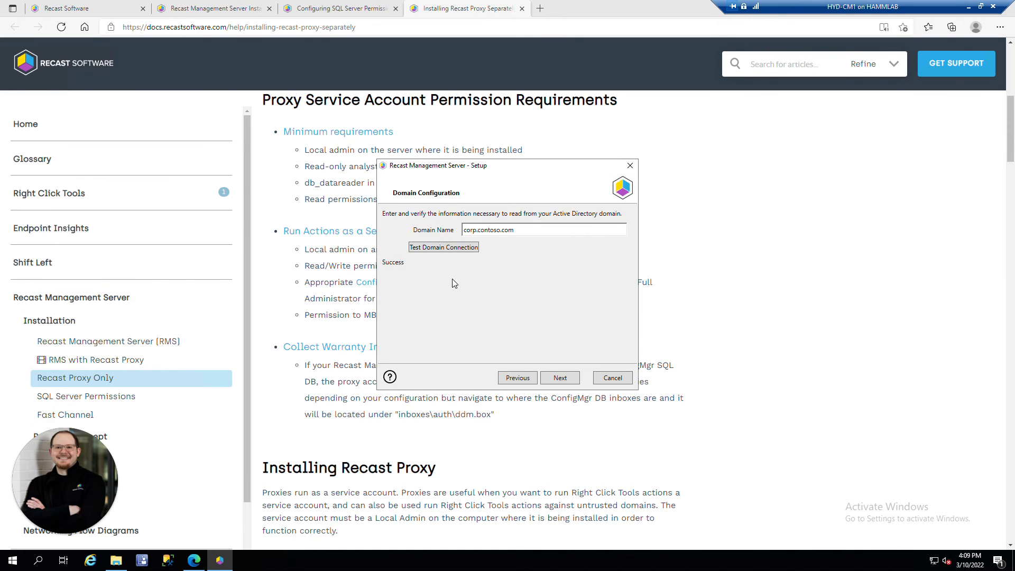
pyautogui.click(570, 378)
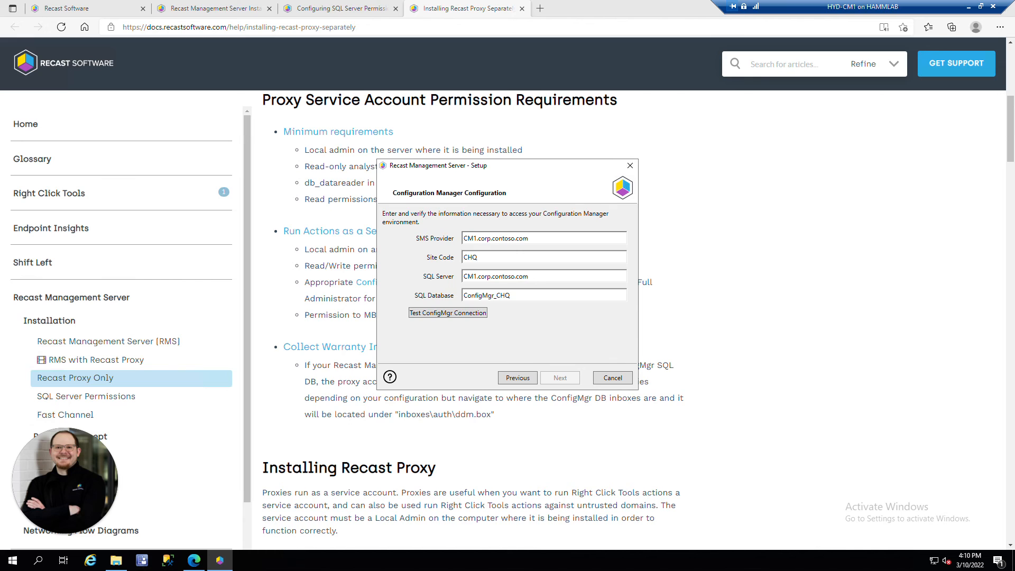
# Step: Test the ConfigMgr connection for site CHQ and database ConfigMgr_CHQ, skip MBAM, and install
pyautogui.click(495, 259)
pyautogui.click(529, 296)
pyautogui.click(475, 312)
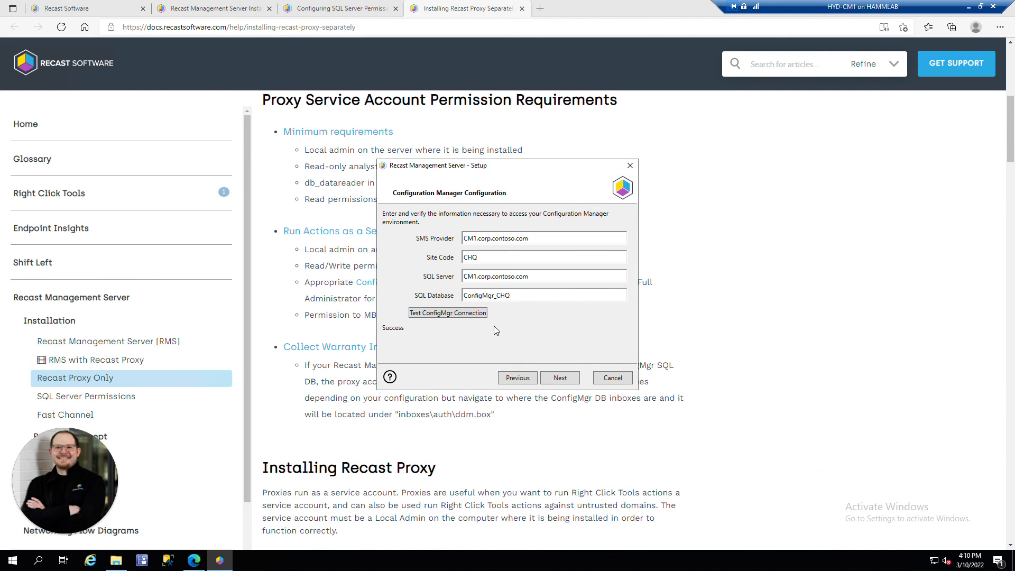
pyautogui.click(560, 378)
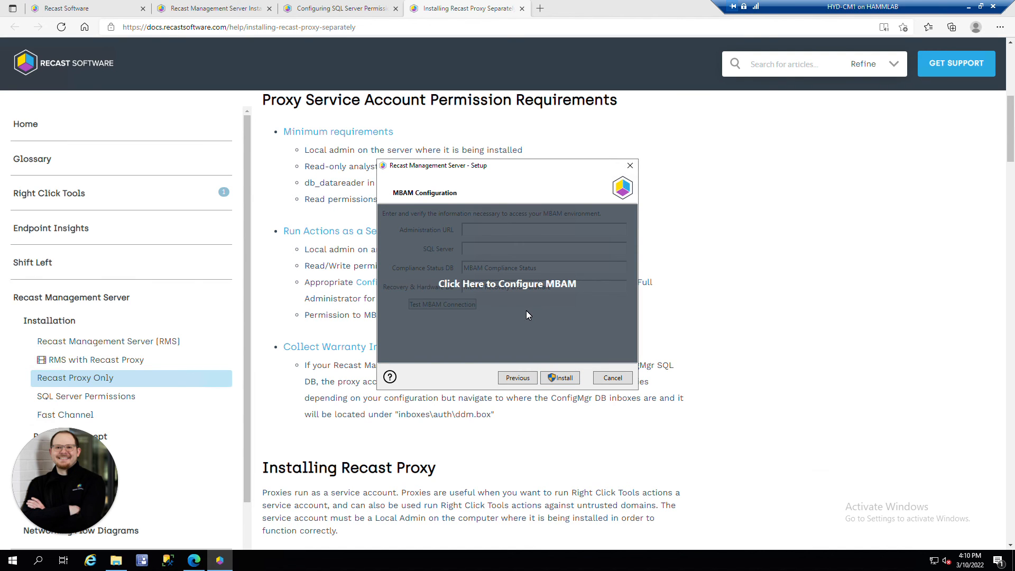
pyautogui.click(561, 378)
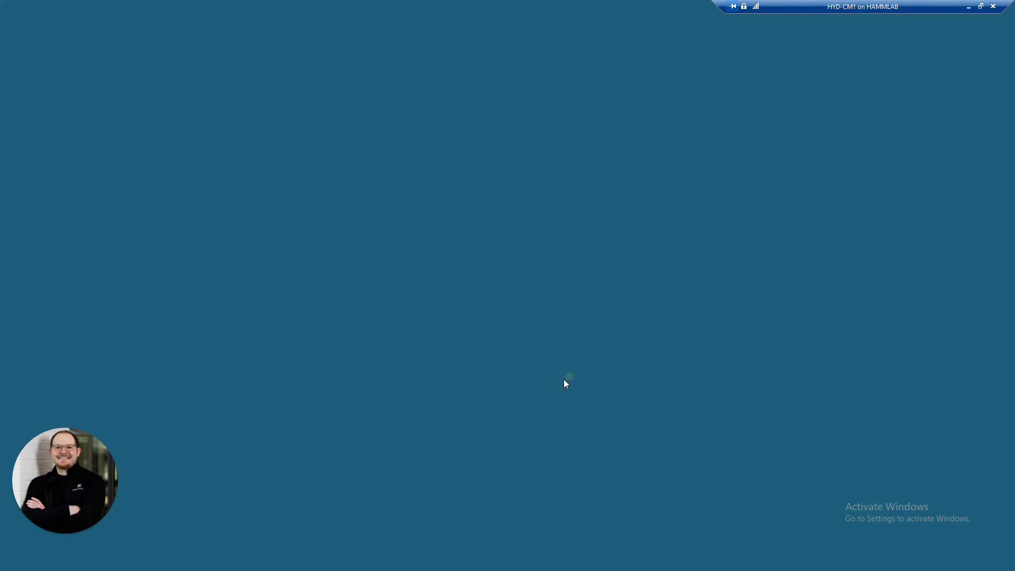
pyautogui.click(475, 353)
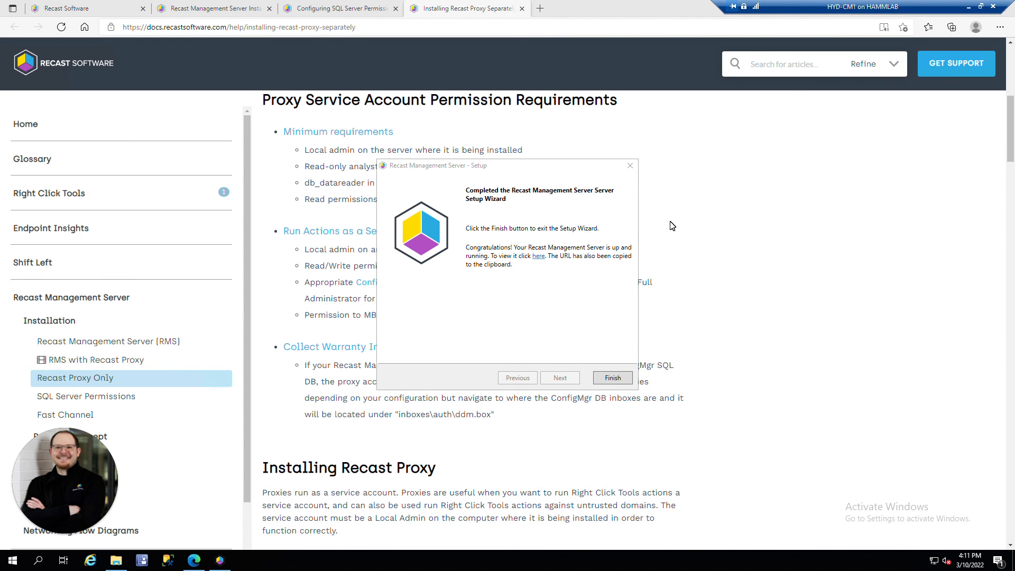
pyautogui.click(540, 9)
pyautogui.write('https://CM1.corp.contoso.com:444')
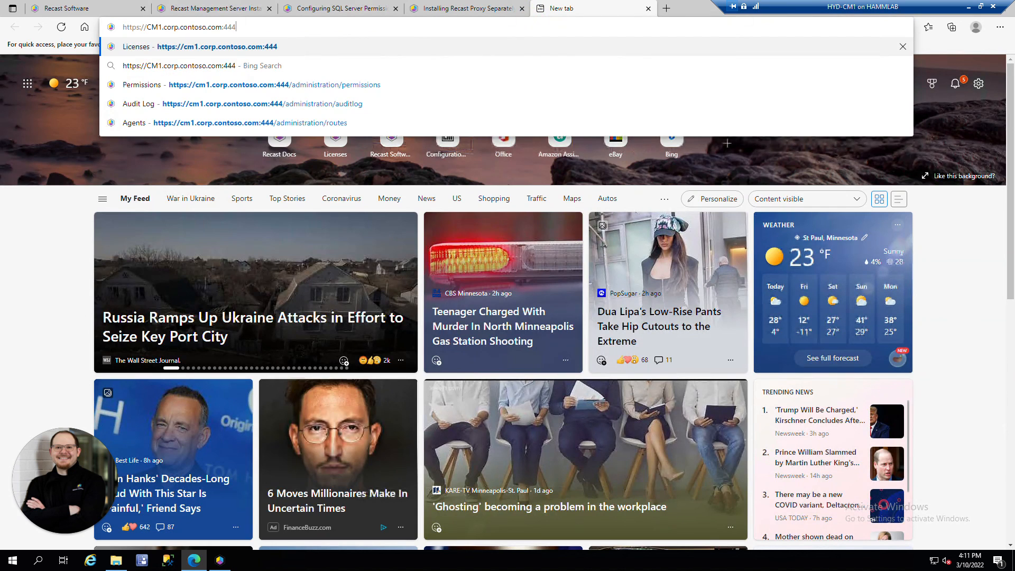
pyautogui.press('Return')
pyautogui.write('LabAdmin')
pyautogui.press('Tab')
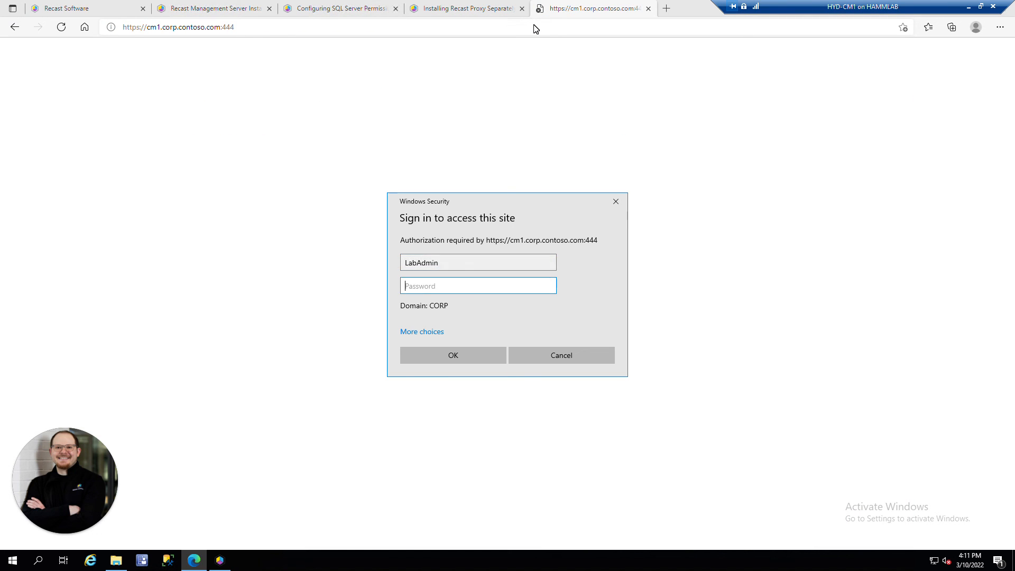
pyautogui.write('********')
pyautogui.press('Return')
pyautogui.click(131, 123)
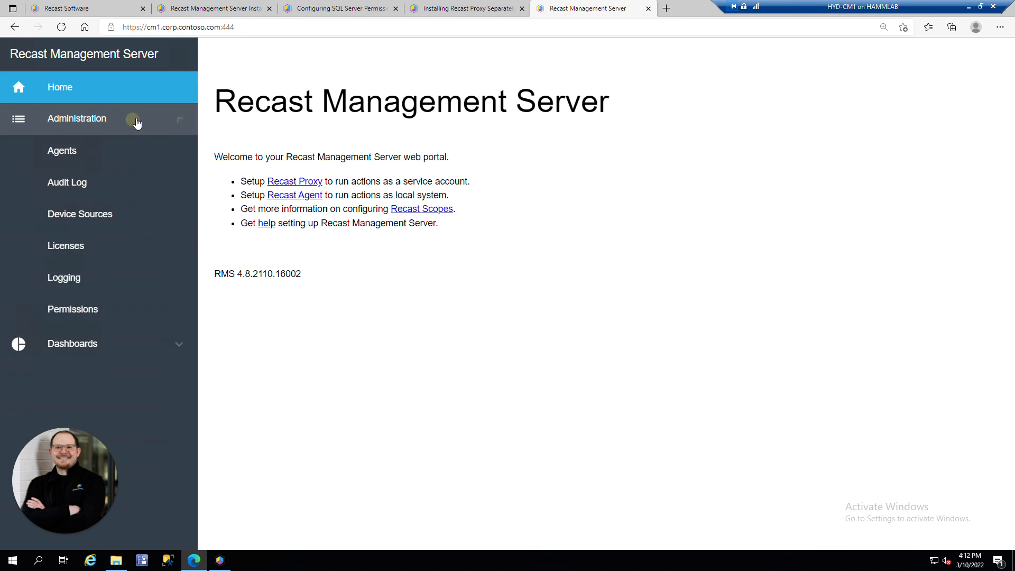
# Step: On the Permissions page, search for LabAdmin and add the account as a Recast user
pyautogui.click(108, 314)
pyautogui.click(847, 130)
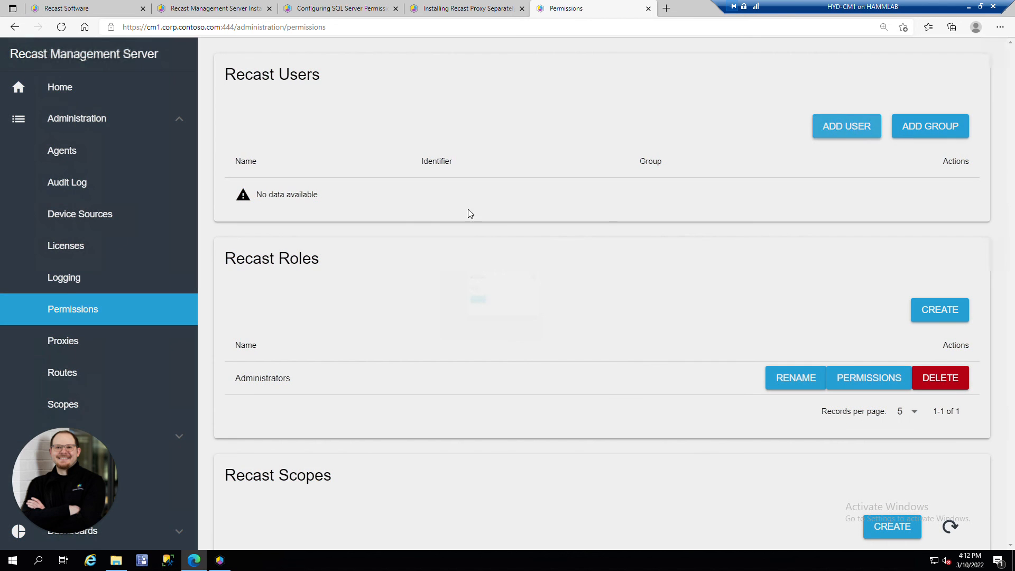
pyautogui.click(435, 275)
pyautogui.write('LabAdmin')
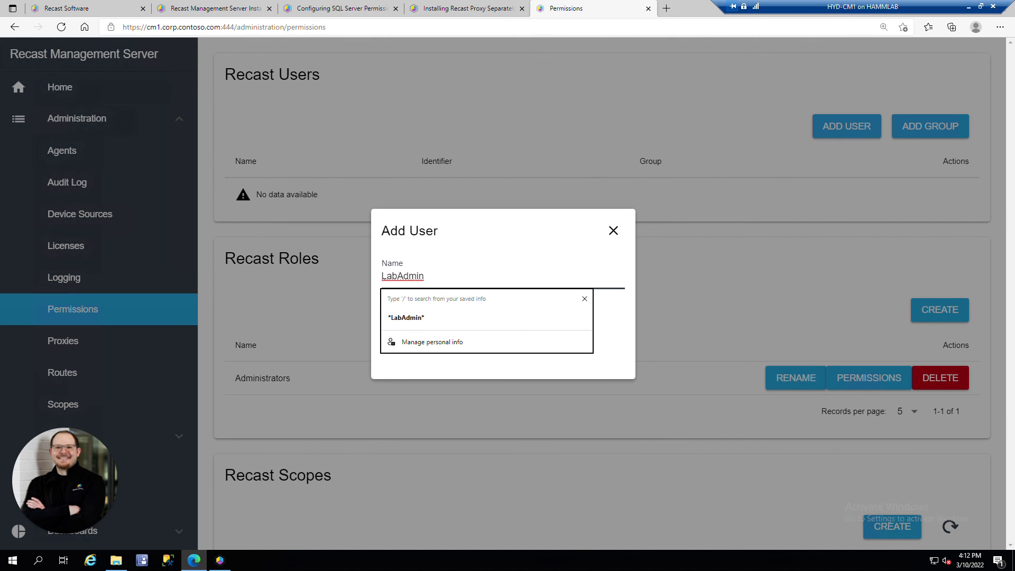
pyautogui.click(625, 309)
pyautogui.click(436, 318)
pyautogui.click(395, 337)
pyautogui.click(612, 382)
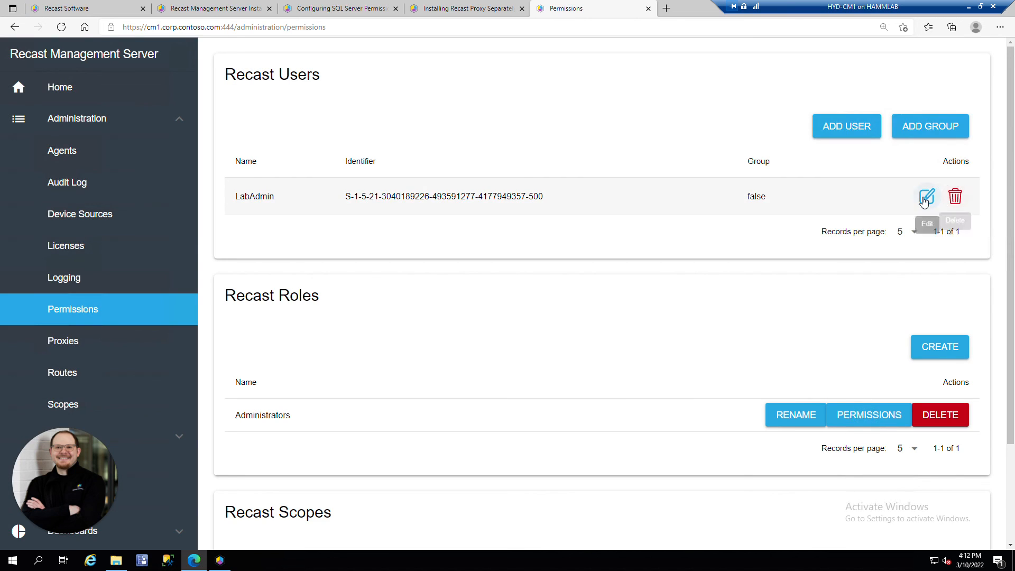
# Step: Give the LabAdmin user the Administrators role and save
pyautogui.click(924, 199)
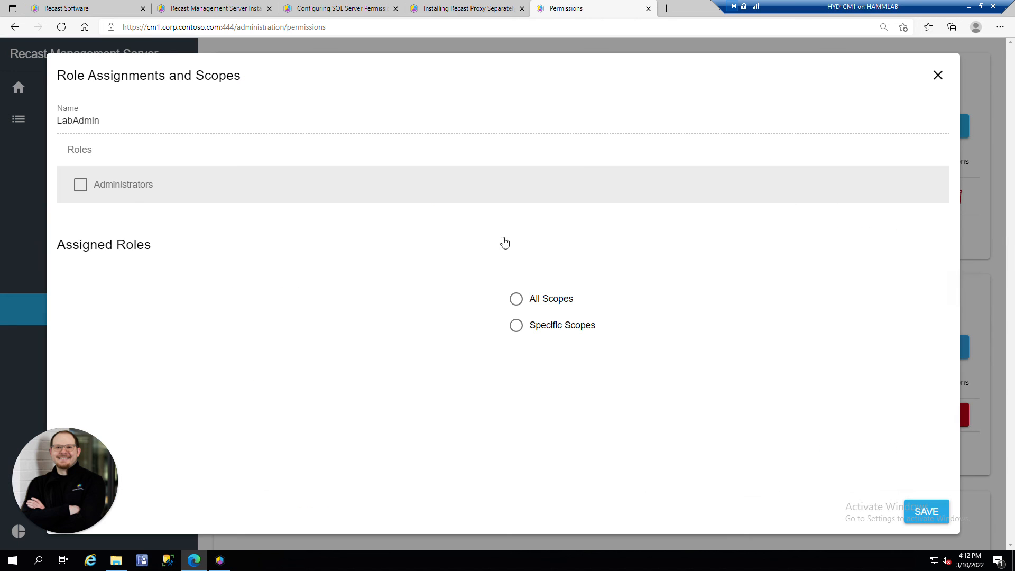
pyautogui.click(90, 190)
pyautogui.click(926, 512)
pyautogui.click(643, 130)
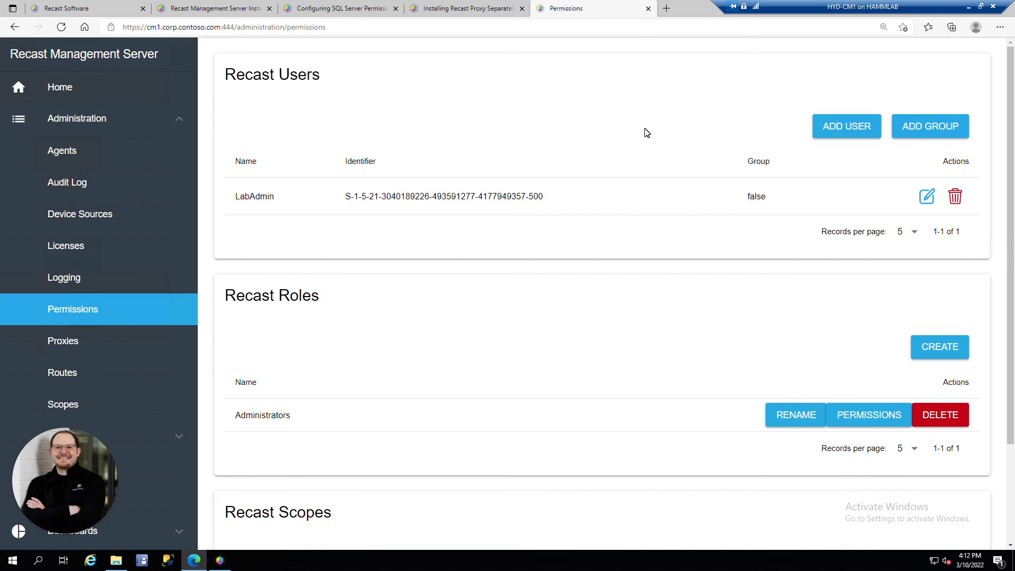